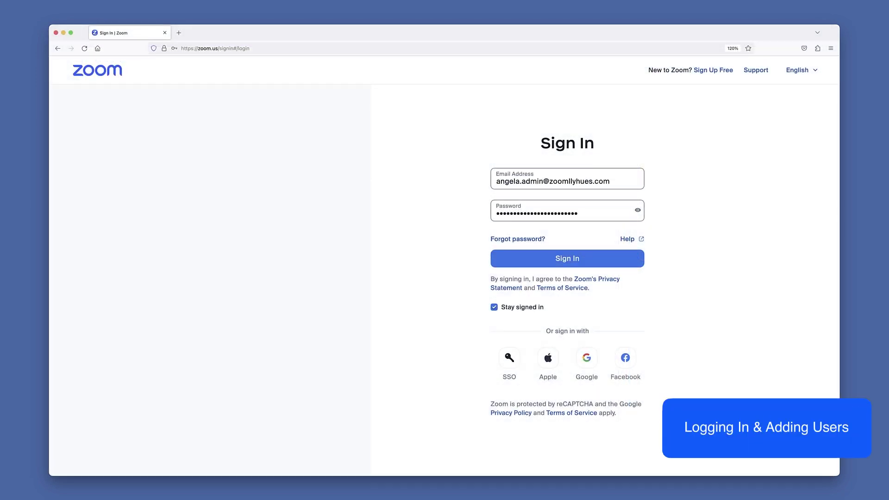
Sign in to the admin account and open Contact Center Management > Users.
left_click(494, 264)
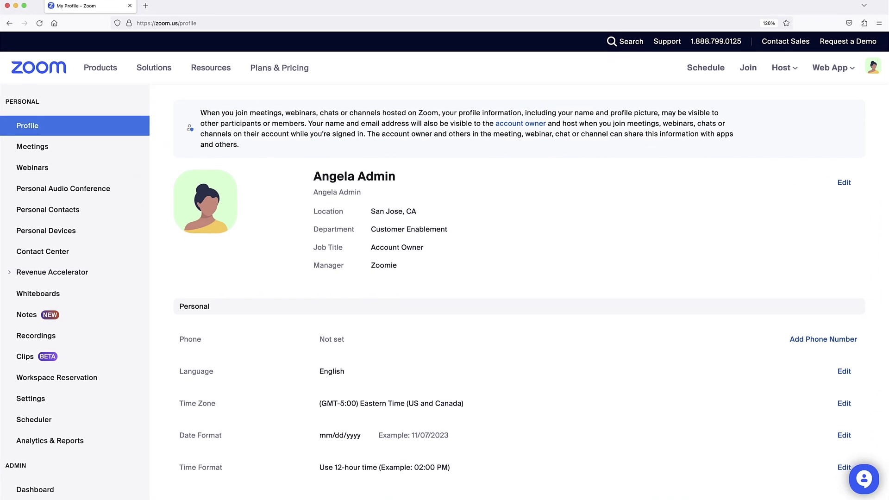
scroll(146, 348, "down", 10)
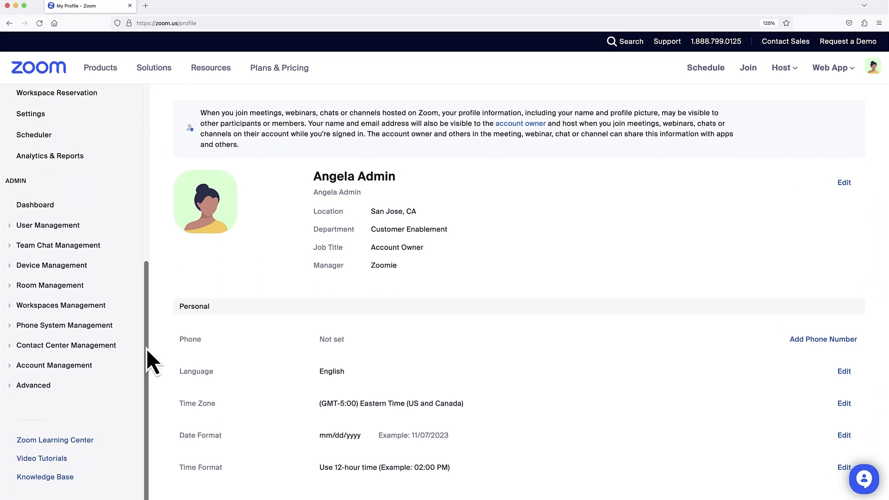
left_click(134, 348)
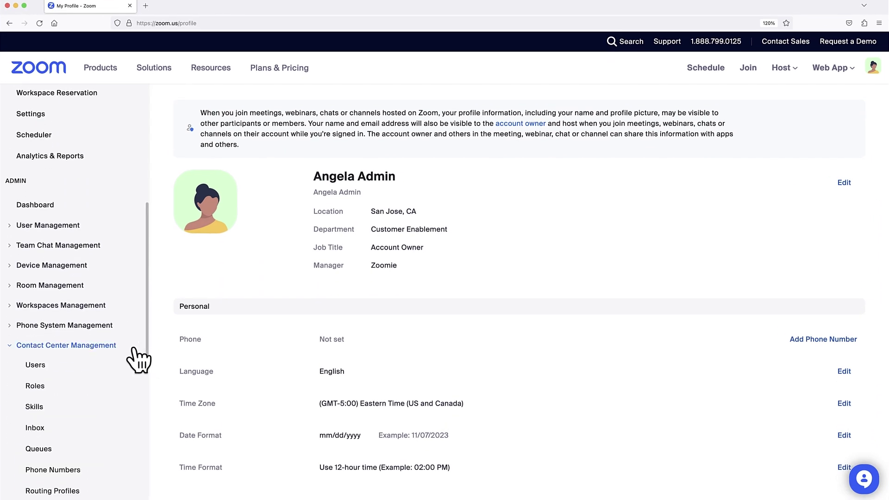
left_click(87, 366)
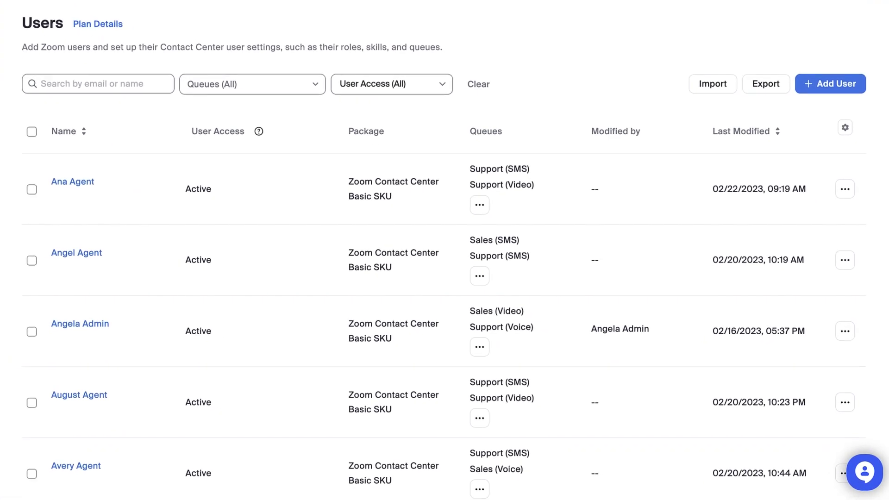
left_click(114, 25)
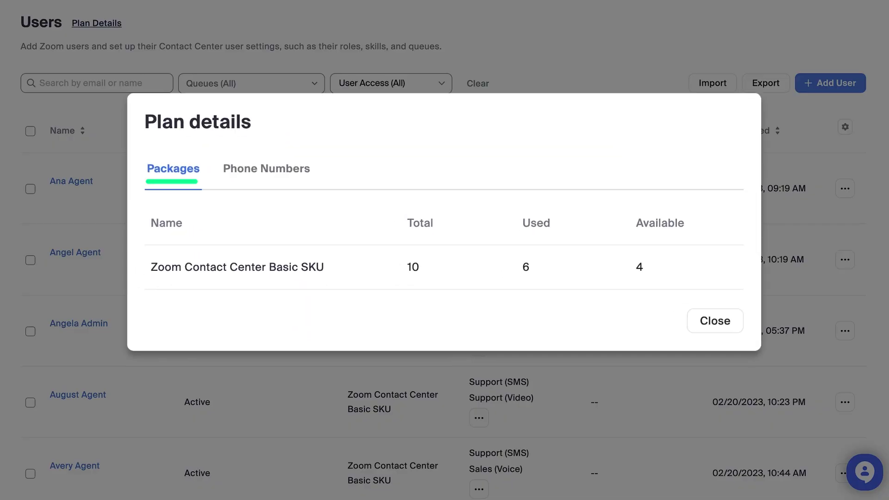
left_click(266, 169)
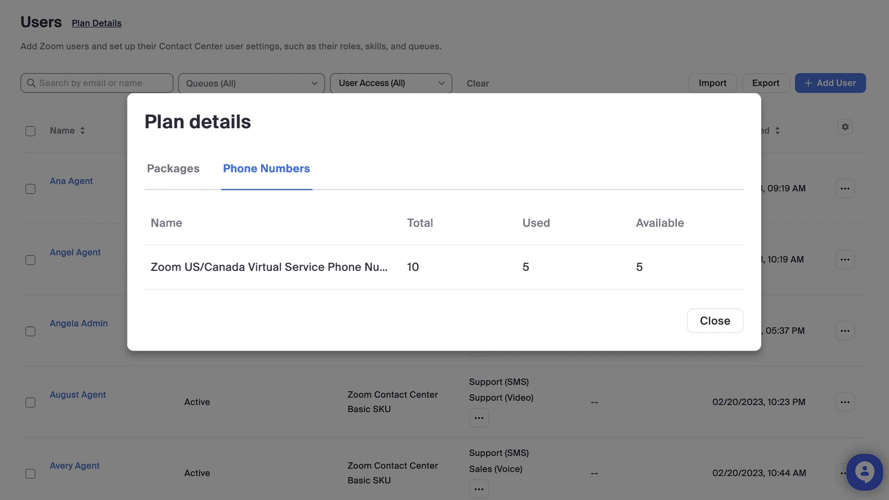
key("Escape")
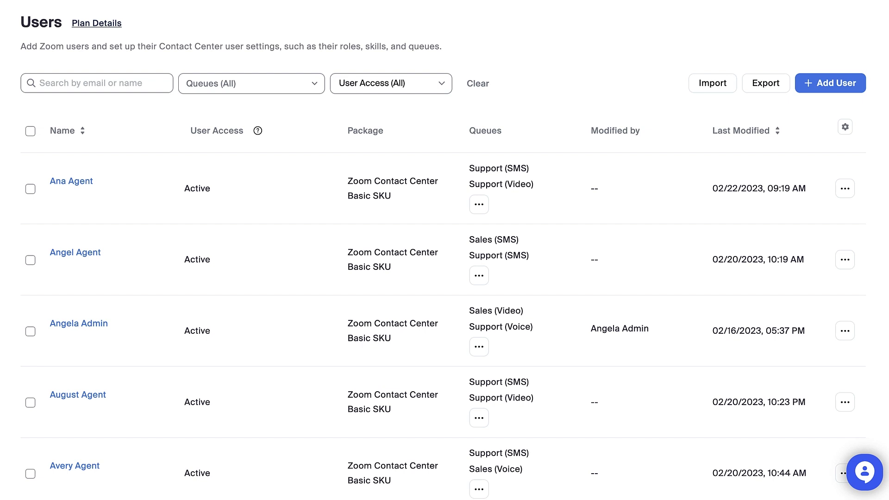
Start a new Contact Center user and pick April Agent.
left_click(847, 88)
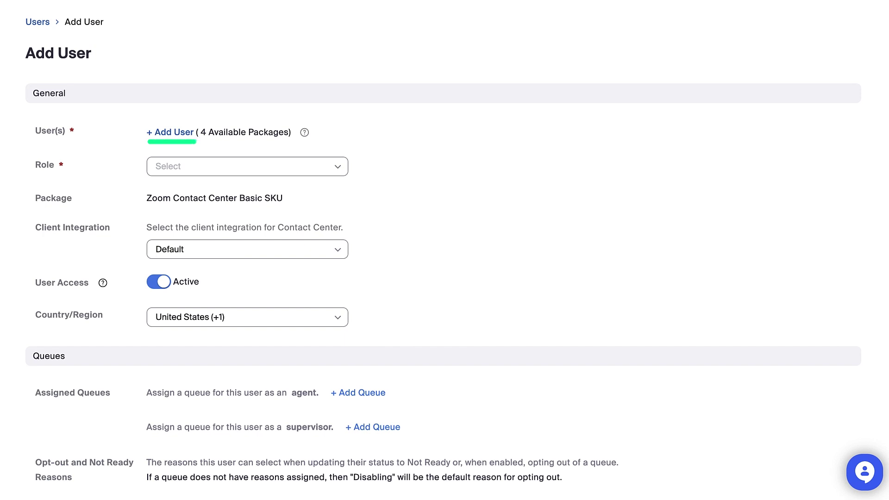
left_click(163, 133)
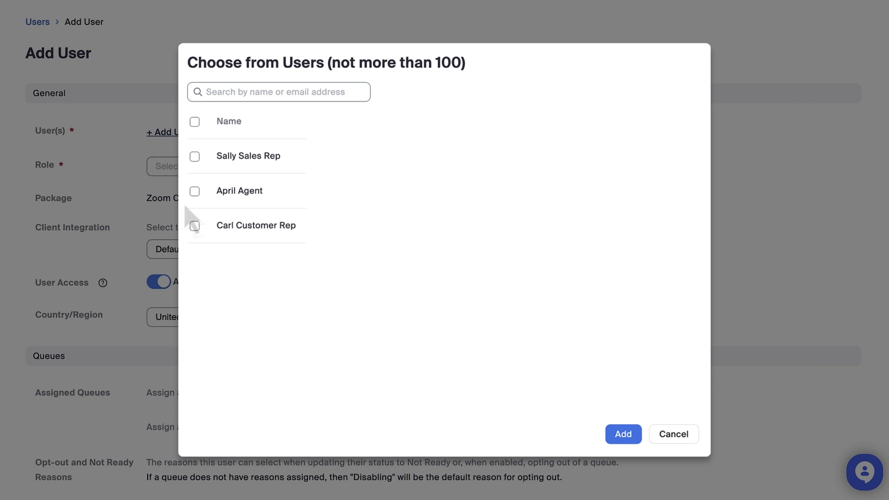
left_click(194, 191)
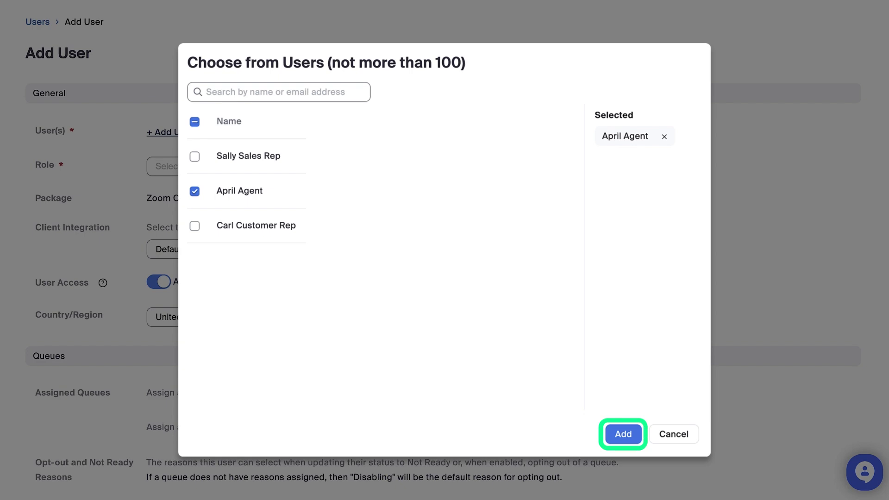
left_click(635, 433)
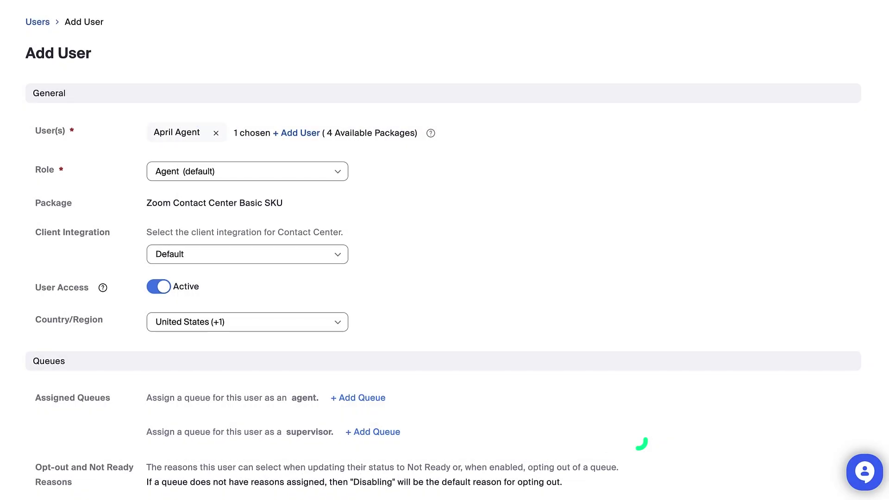
Set the role to Agent, user access Active, and region United States (+1).
left_click(345, 178)
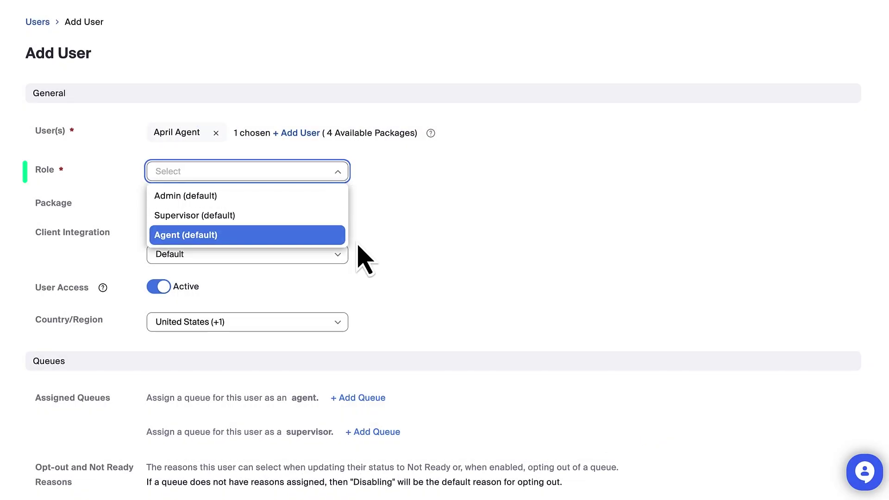
left_click(335, 240)
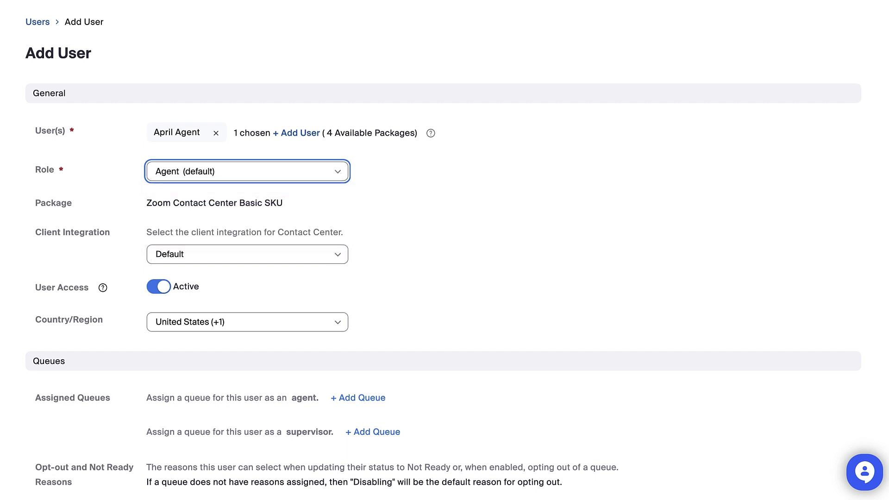
left_click(163, 288)
left_click(162, 288)
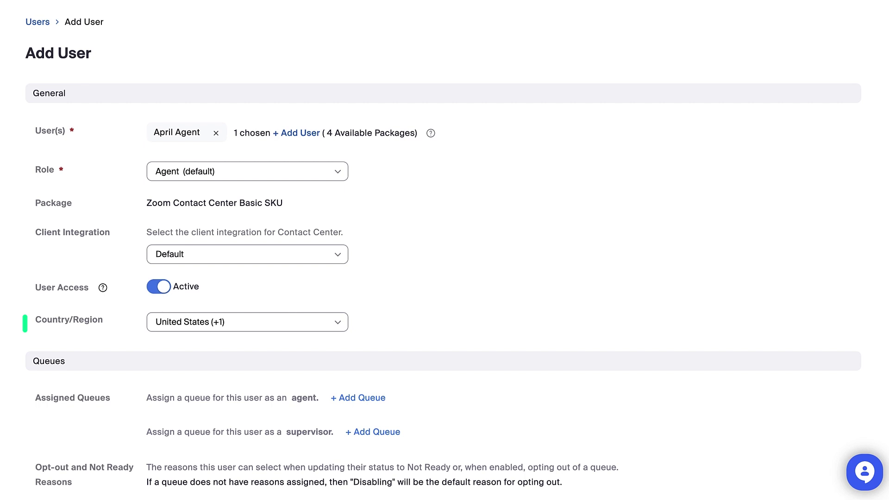
left_click(340, 327)
key("Return")
Add Support (SMS), Support (Video) and Support (Voice) as agent queues and save.
scroll(444, 250, "down", 6)
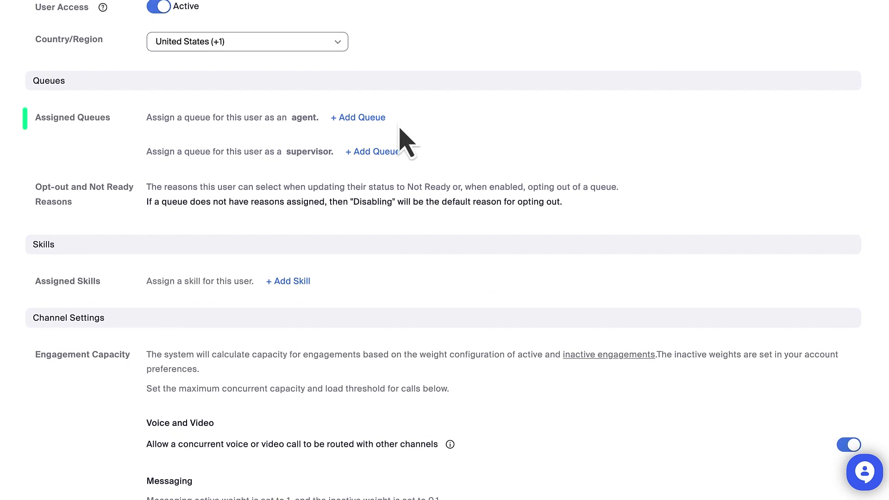
left_click(382, 118)
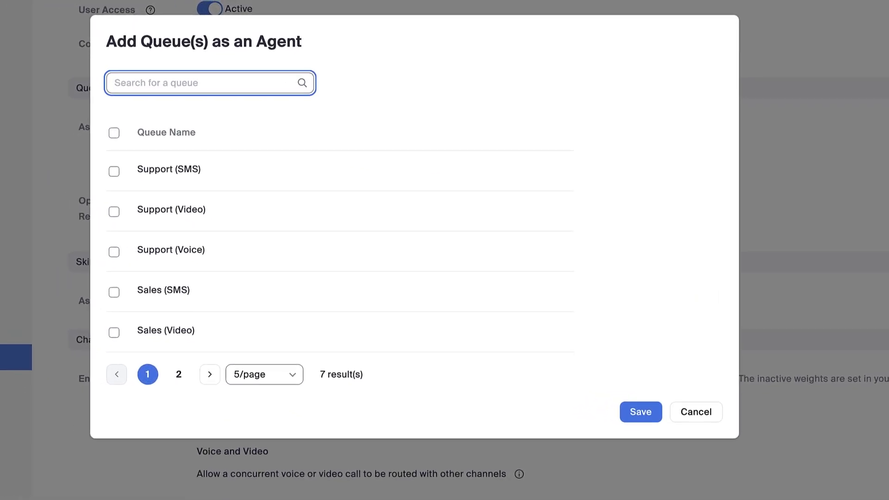
left_click(114, 172)
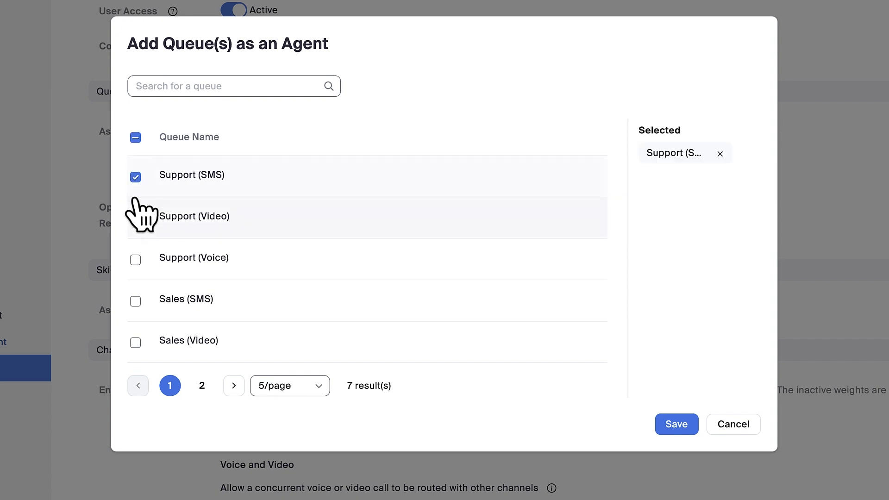
left_click(135, 219)
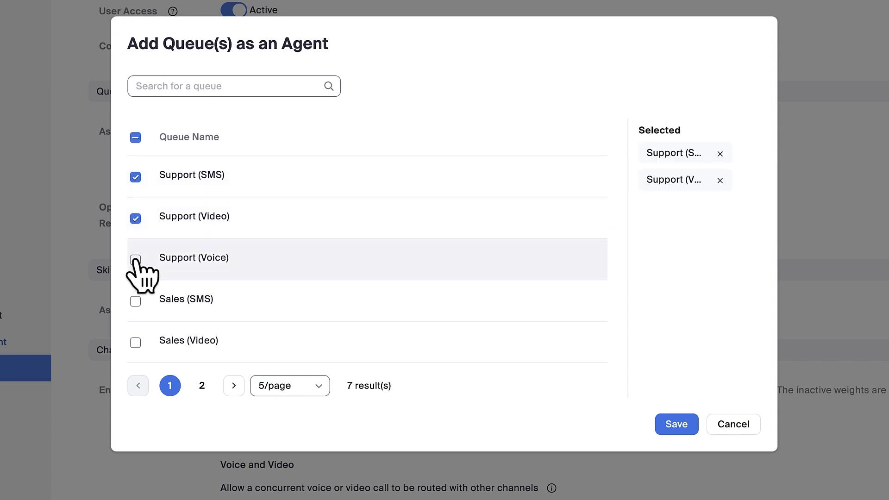
left_click(135, 260)
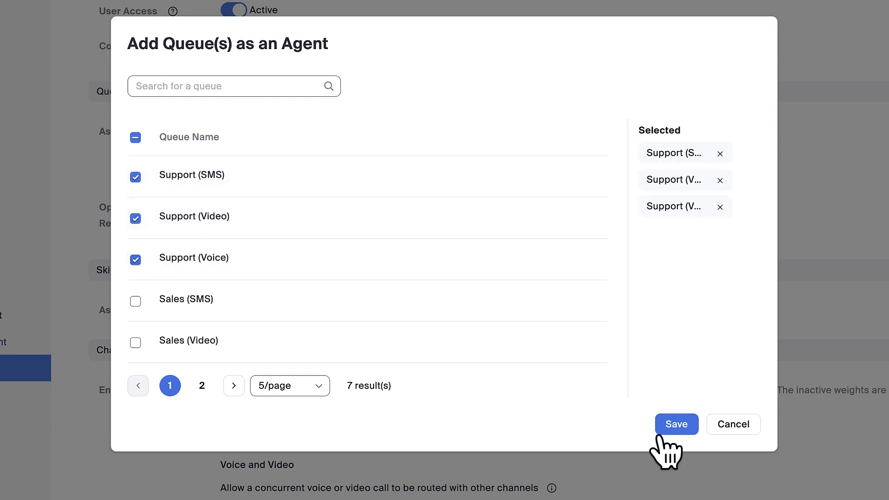
left_click(669, 425)
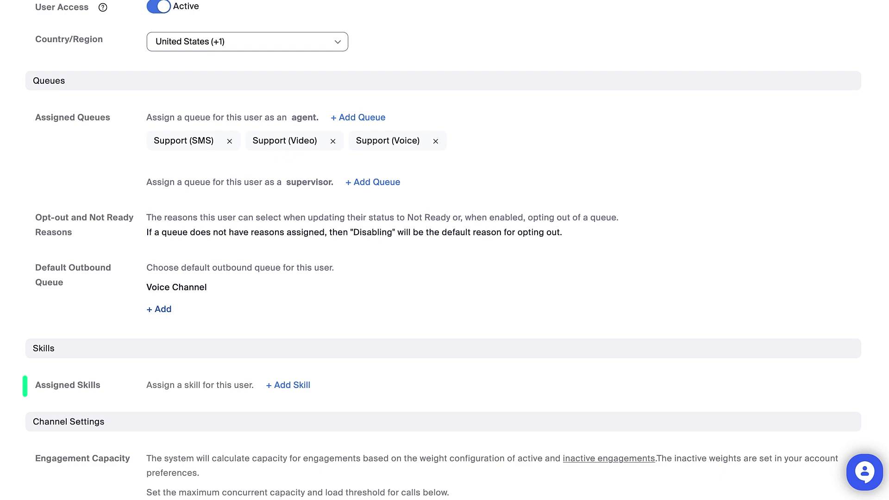
Lower maximum concurrent messaging engagements to 2 and save April Agent.
scroll(445, 250, "down", 9)
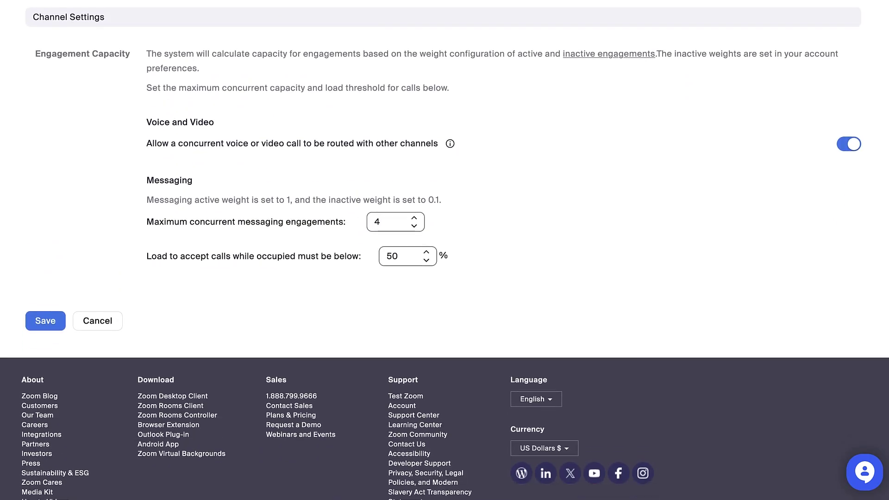
scroll(444, 250, "down", 1)
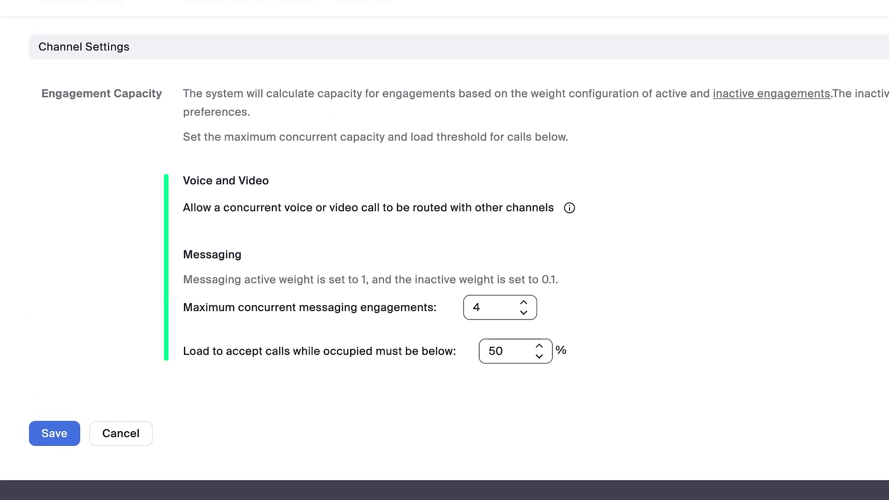
left_click(523, 312)
left_click(524, 313)
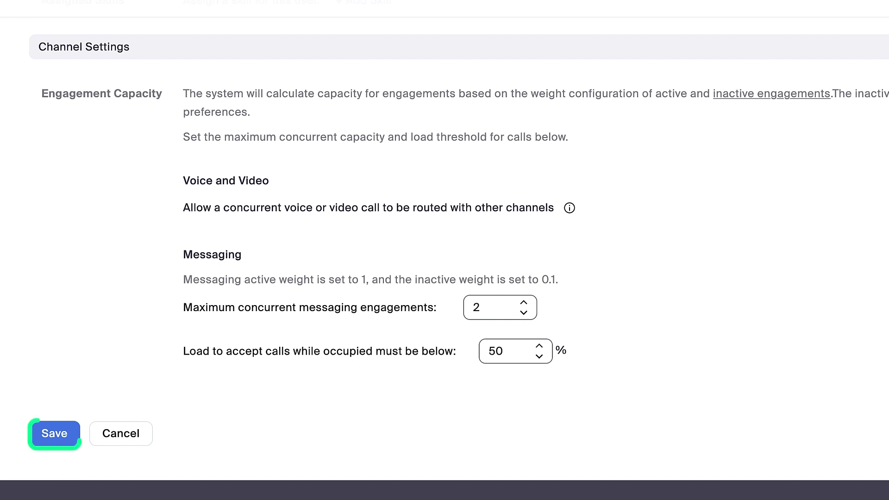
left_click(57, 435)
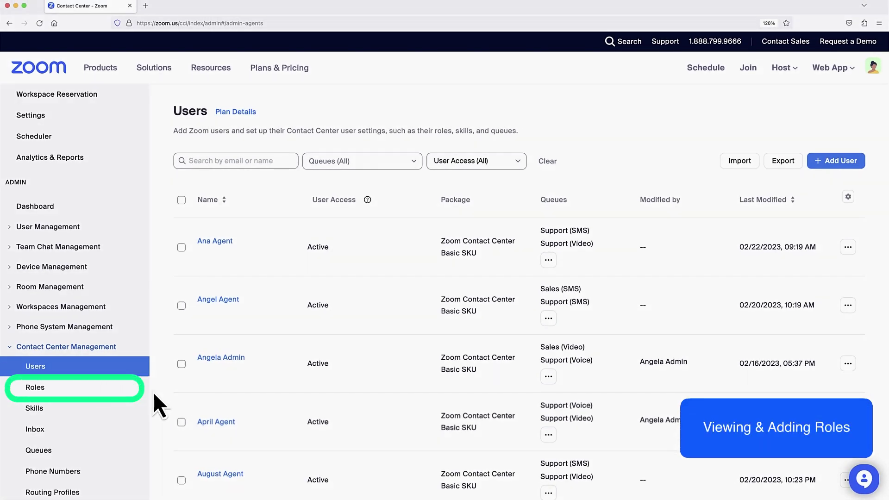
View the Agent role's Role Members tab, then go back to the Roles list.
left_click(139, 391)
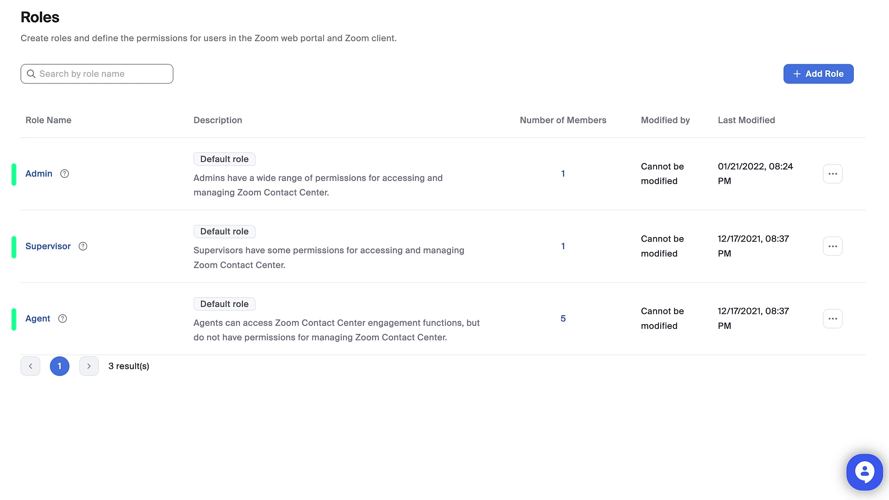
left_click(38, 320)
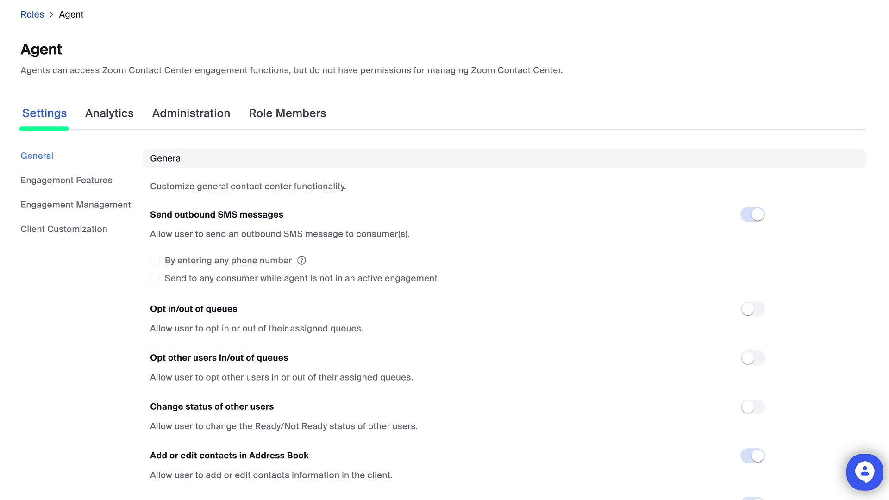
left_click(330, 129)
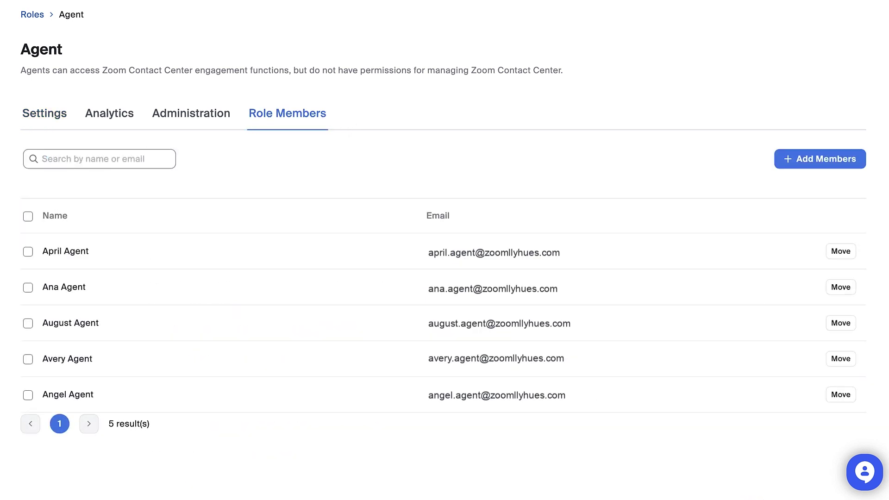
left_click(32, 14)
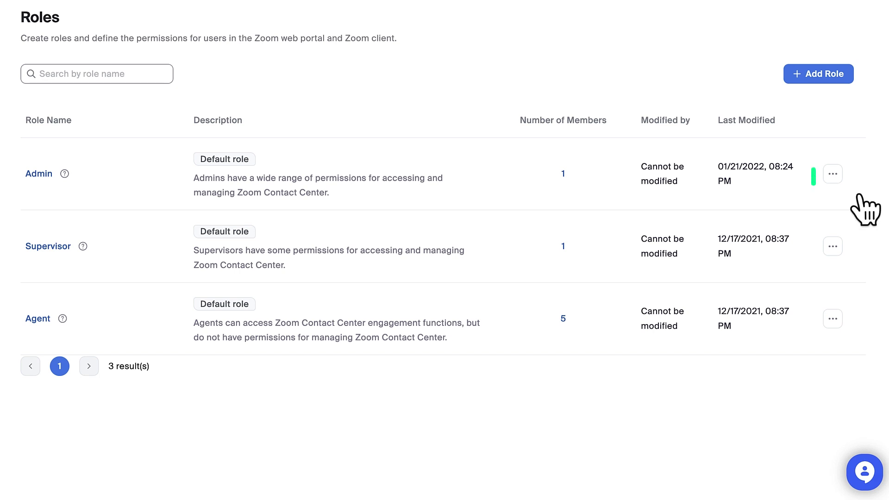
Duplicate the Admin role as 'Custom Admin' and return to the Roles list.
left_click(833, 175)
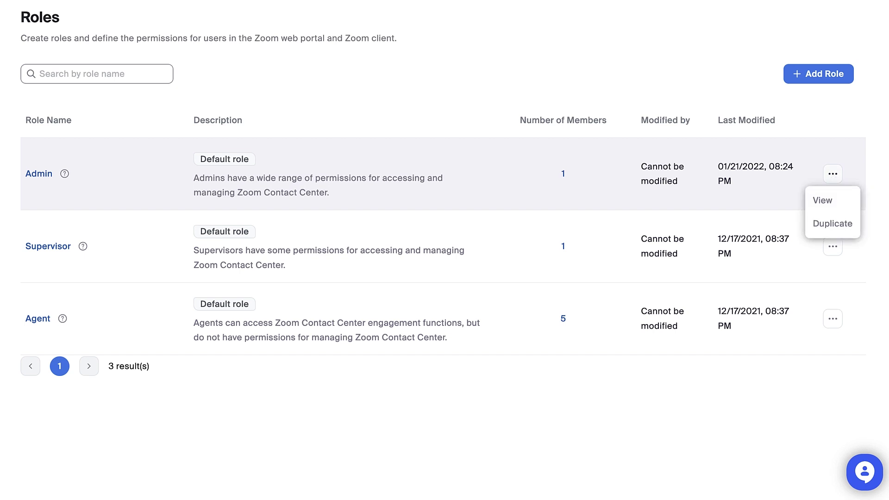
left_click(834, 226)
type("Custom Admin")
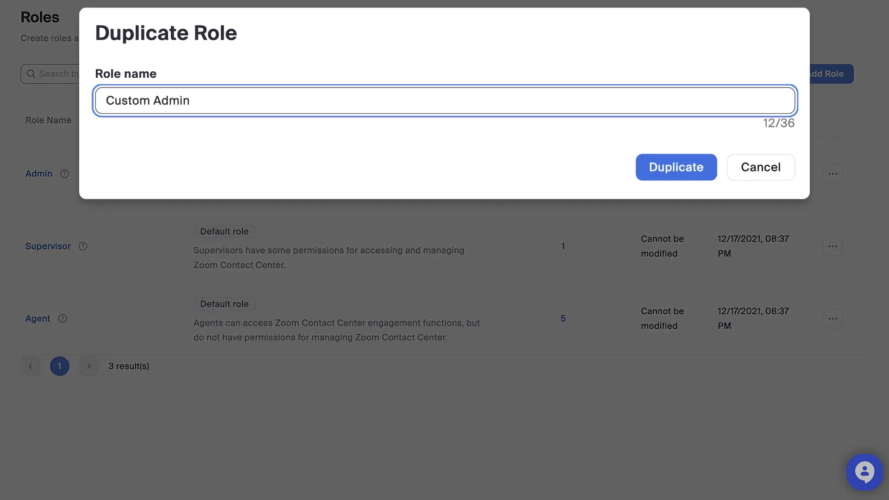
left_click(676, 167)
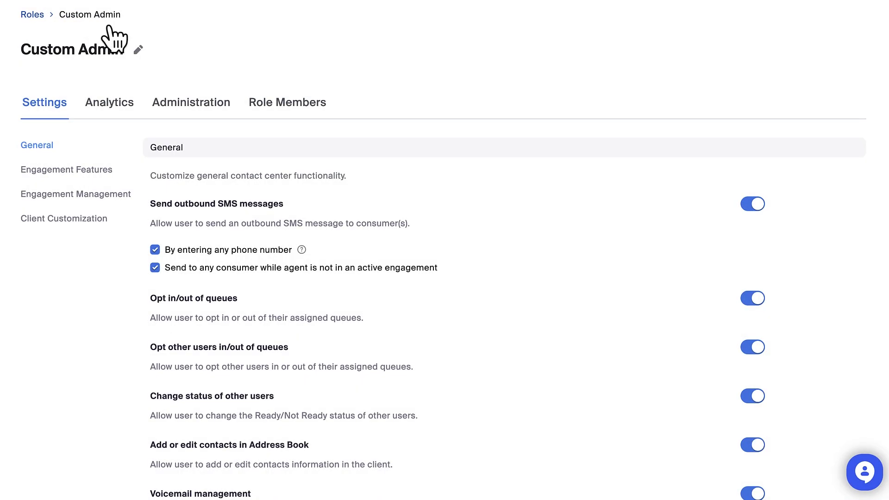
left_click(33, 16)
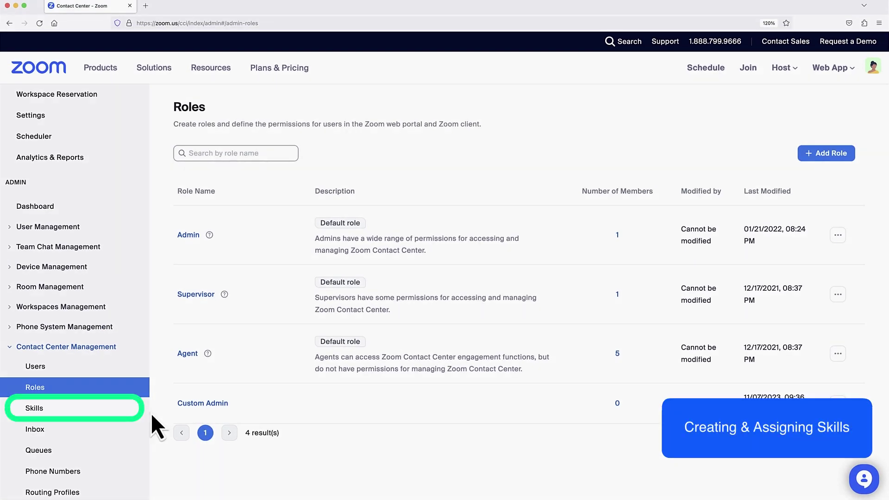
Open the Skills page under Contact Center Management.
left_click(139, 410)
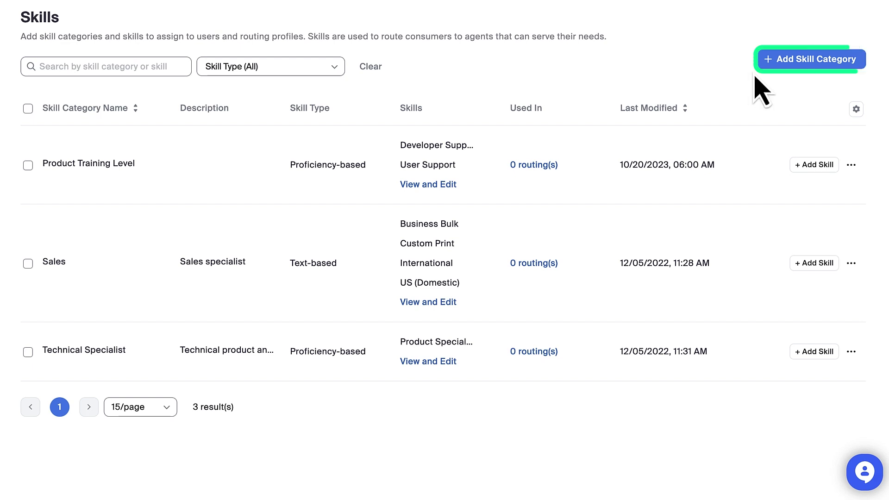
Create category 'Language Proficiency' ('Multilingual skills'), Proficiency-based, max level 2, and save.
left_click(766, 65)
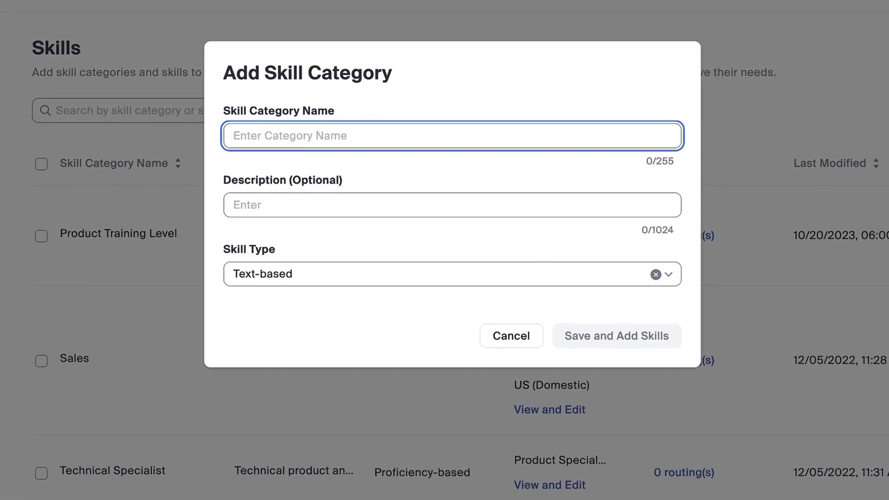
type("Language Proficiency")
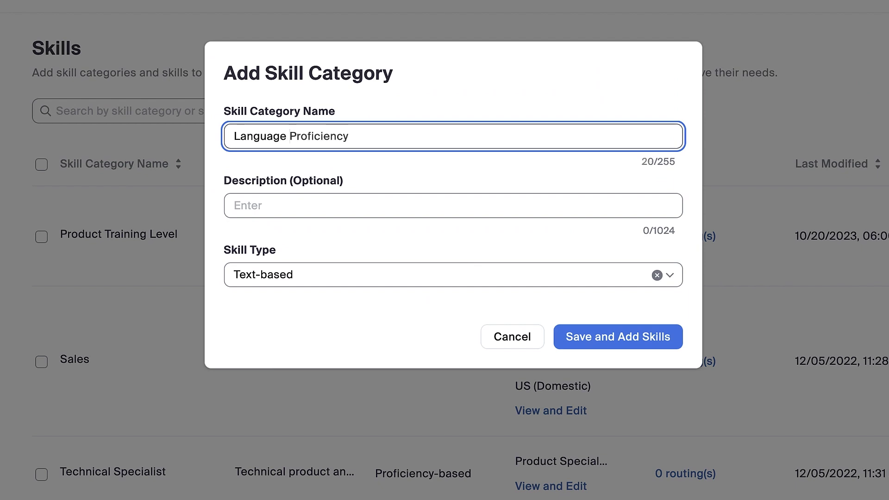
key("Tab")
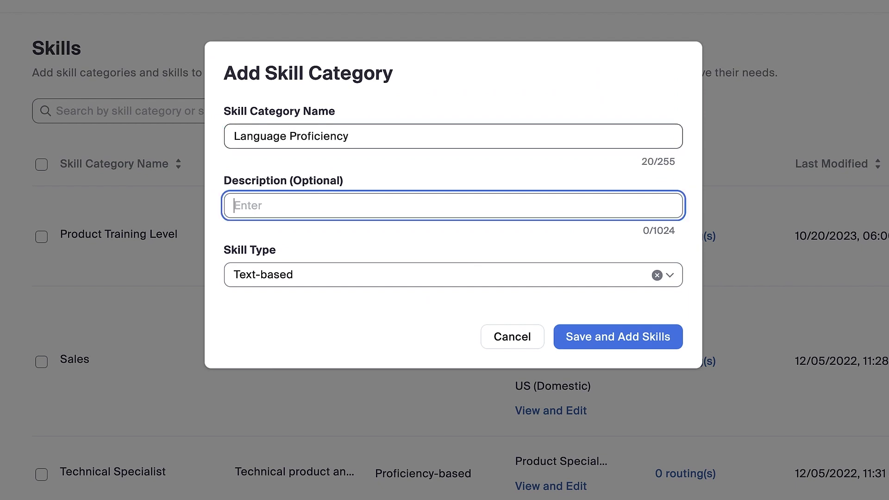
type("Multilingual skills")
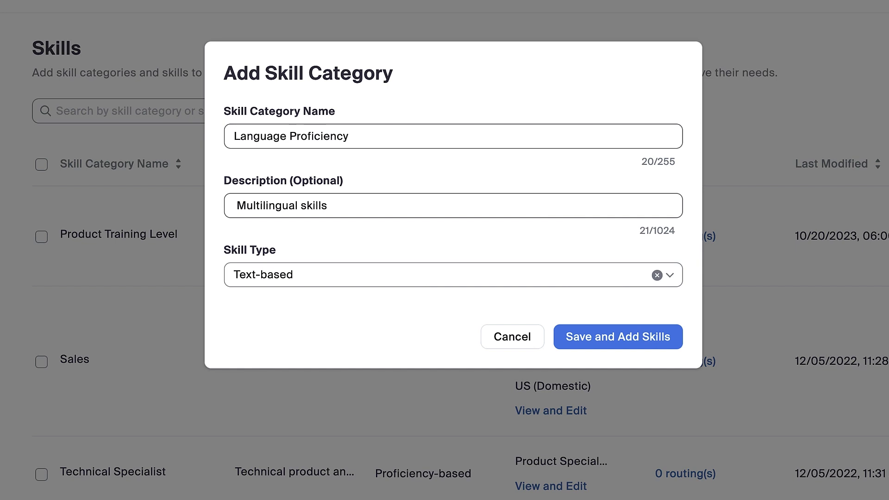
left_click(452, 274)
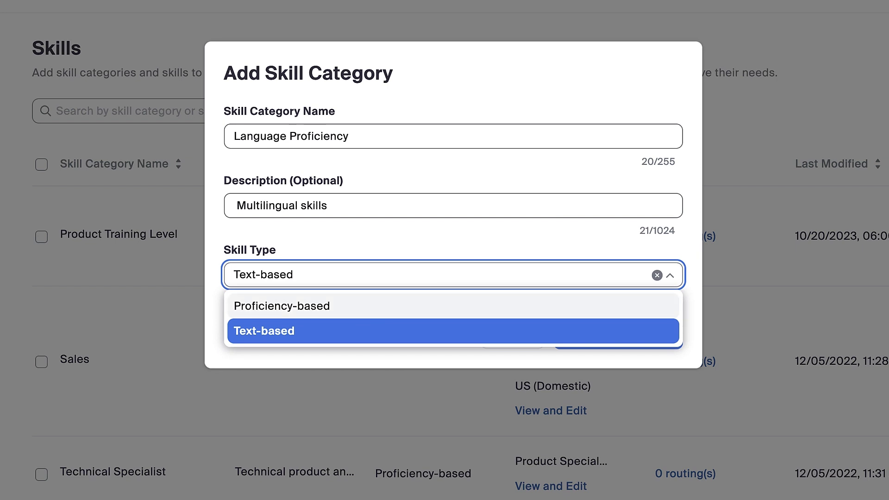
key("Return")
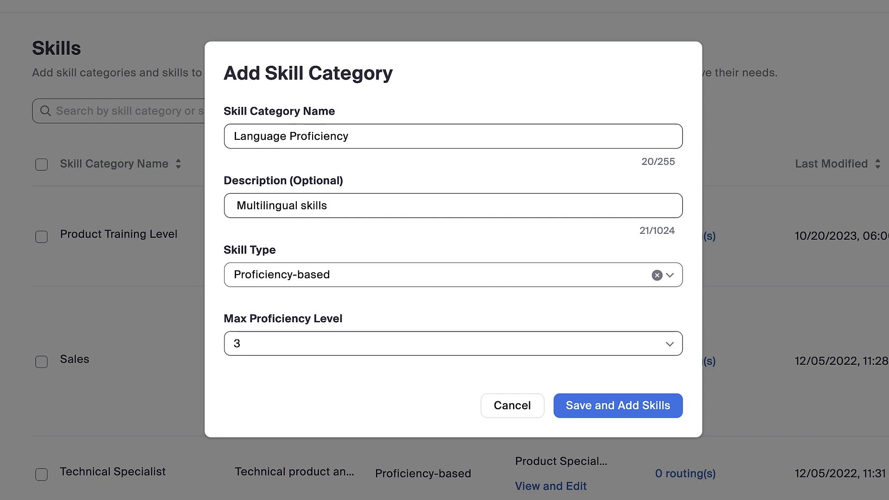
key("Down")
key("Up")
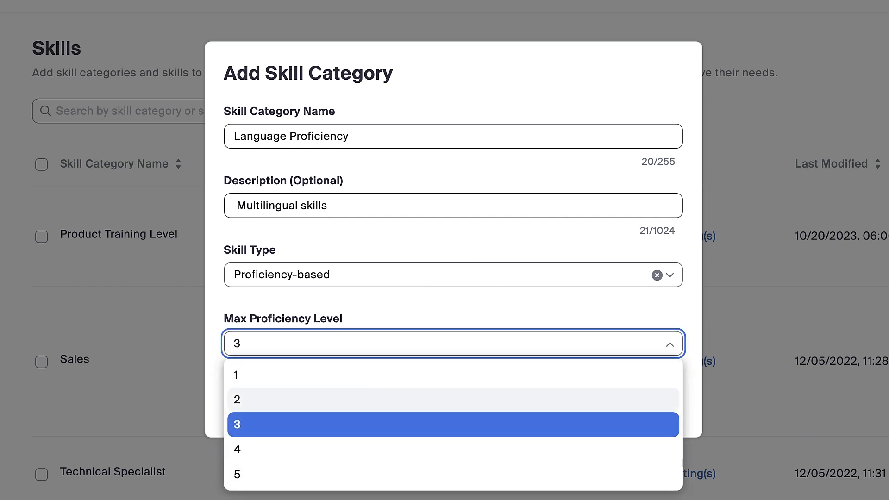
key("Return")
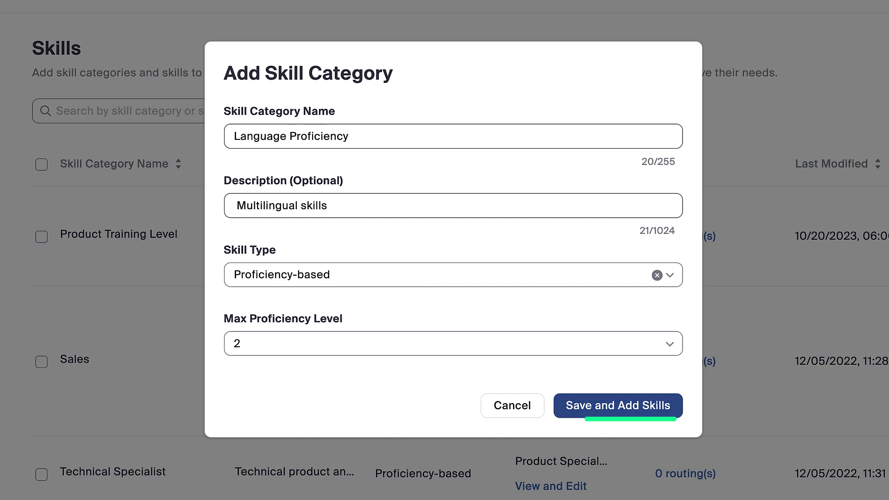
key("Return")
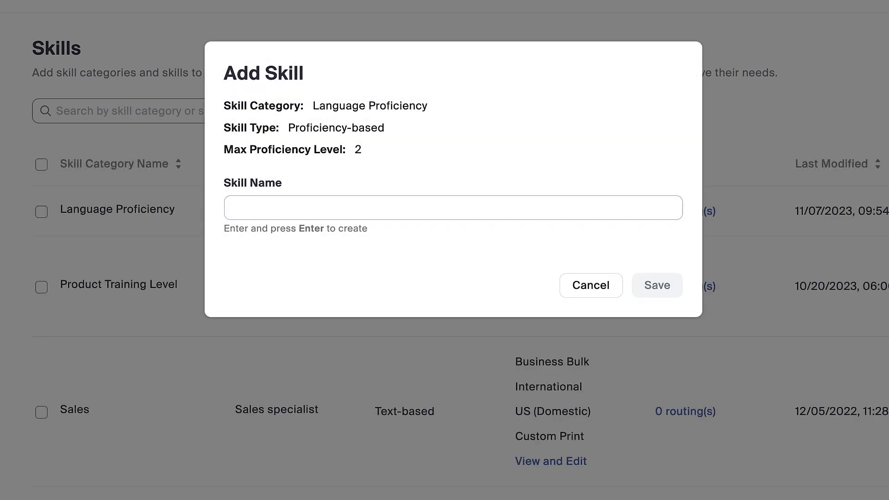
Add Spanish, French, German and Japanese skills, save, and go to the Users list.
type("Spanish")
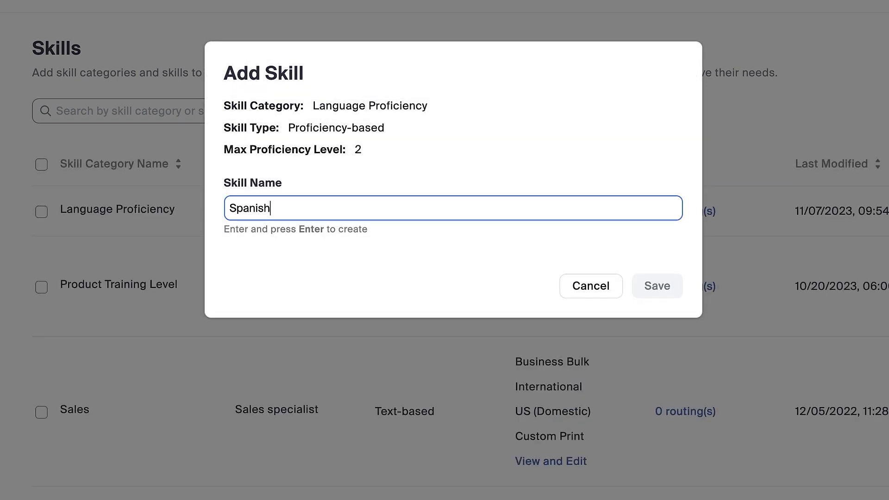
key("Return")
type("French")
key("Return")
type("German")
key("Return")
type("Japanese")
key("Return")
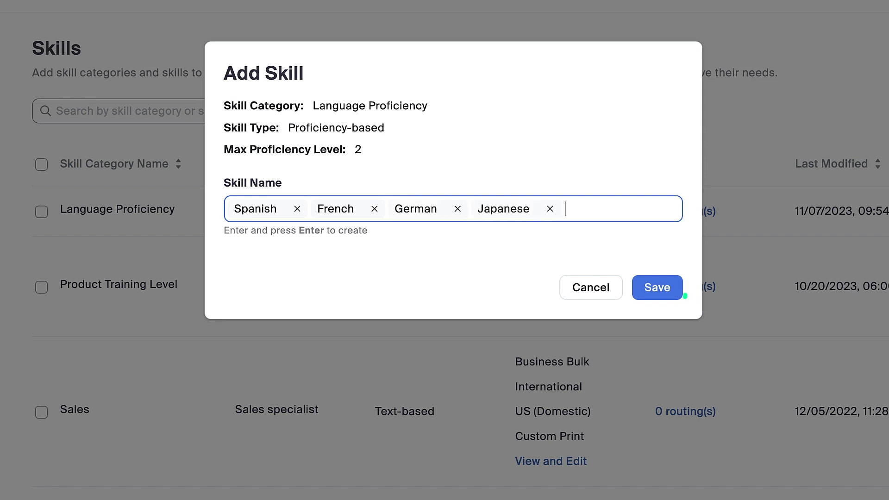
key("Tab")
key("Return")
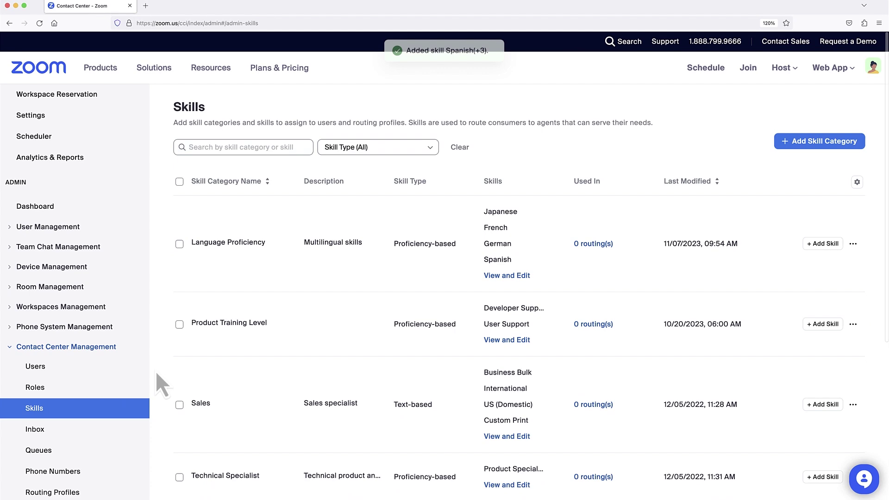
left_click(145, 368)
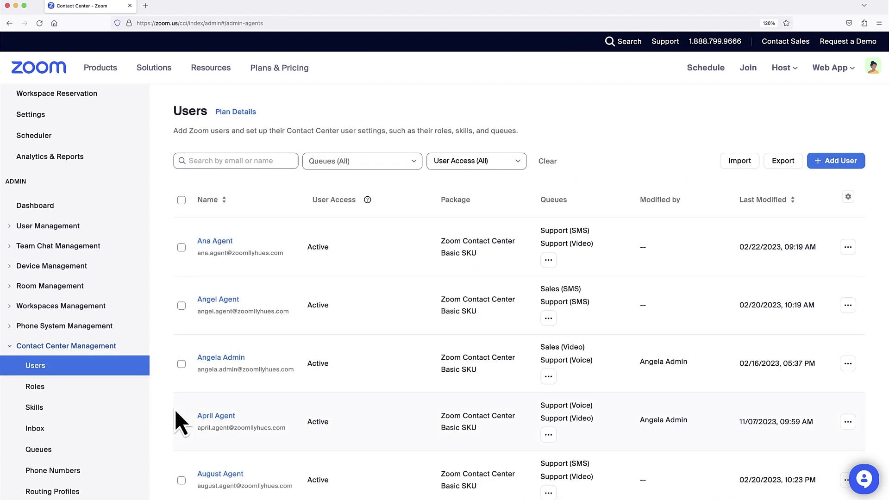
Give the agent the Spanish skill at proficiency level 2 and save.
left_click(211, 415)
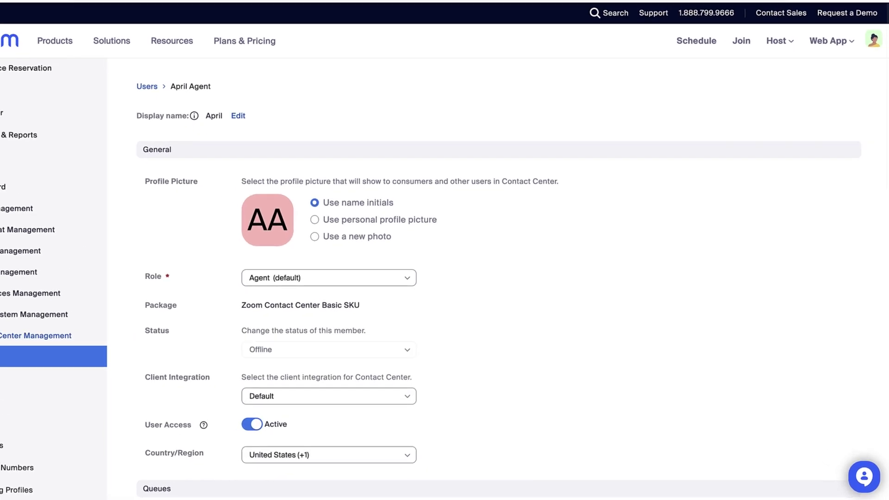
scroll(523, 301, "down", 10)
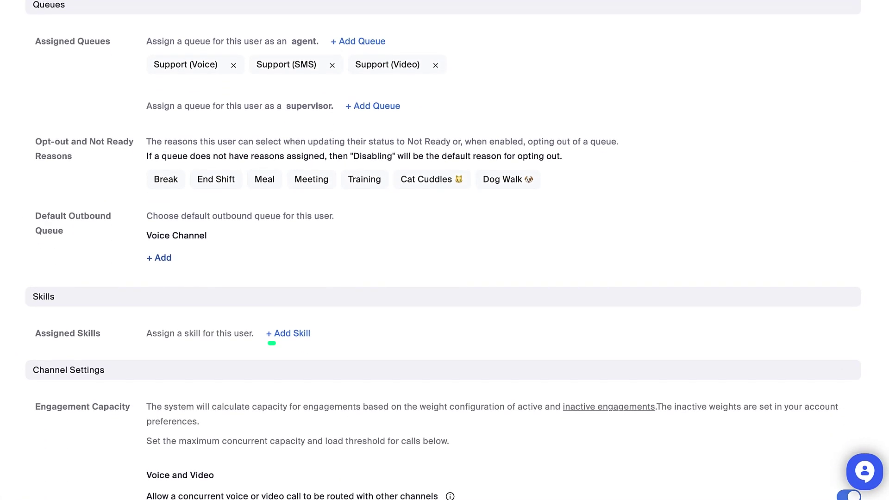
left_click(306, 340)
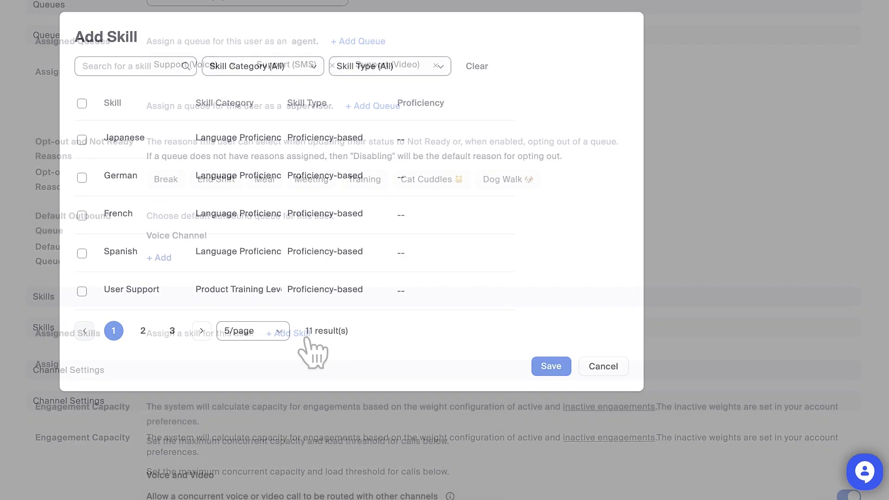
left_click(82, 254)
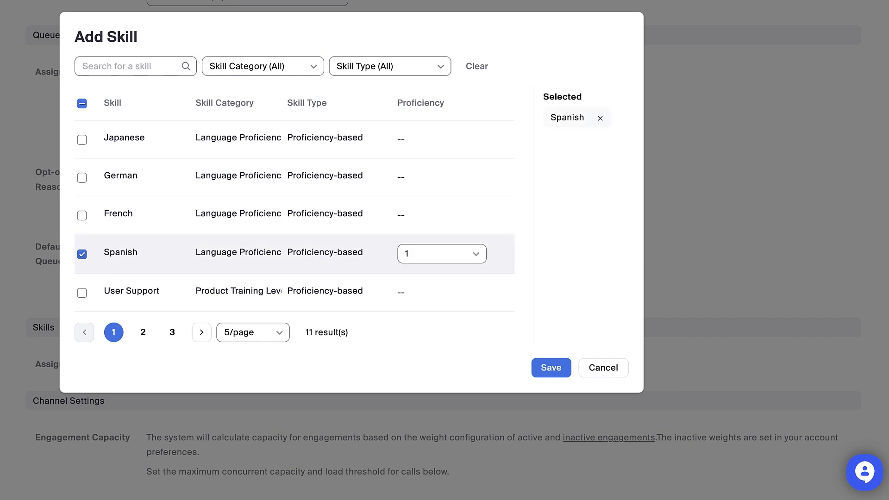
left_click(441, 253)
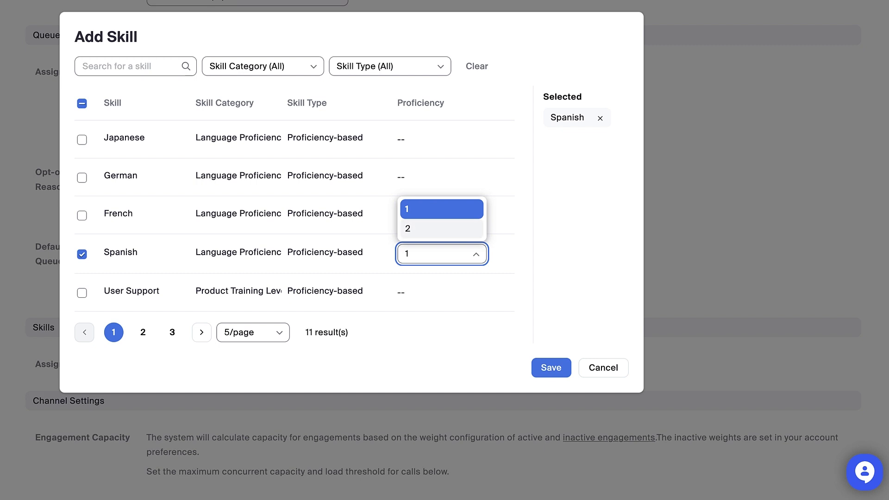
left_click(442, 228)
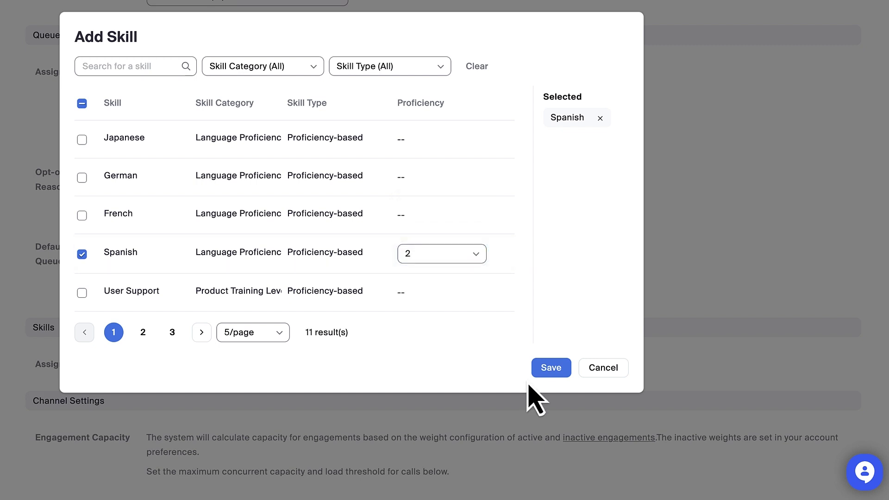
left_click(548, 371)
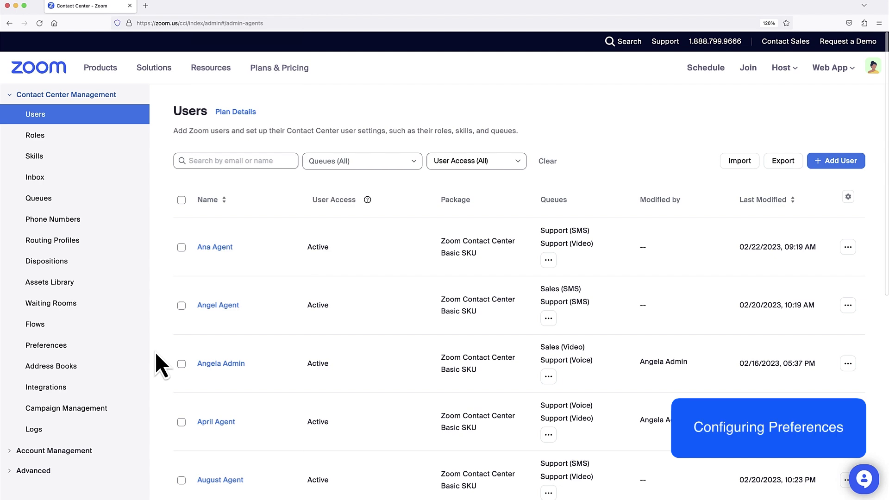
Review the Standard Hours, Holiday Hours and Major Release schedules under Preferences Operating Hours.
left_click(137, 348)
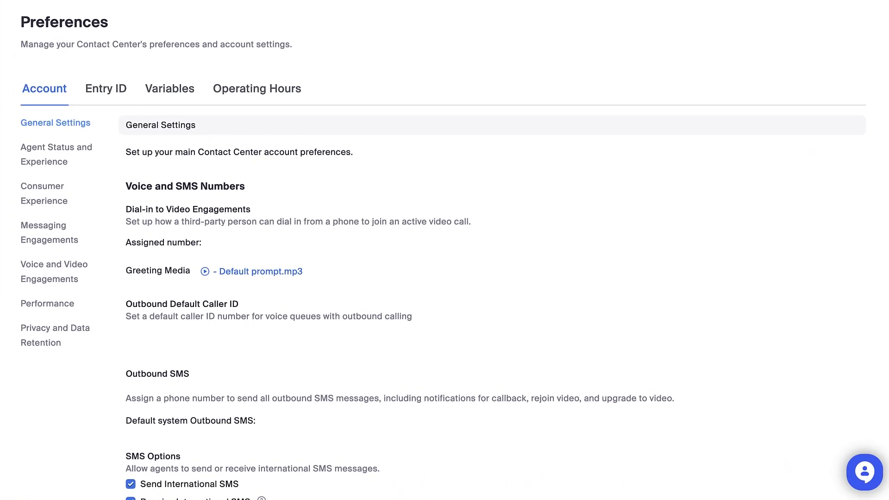
left_click(301, 100)
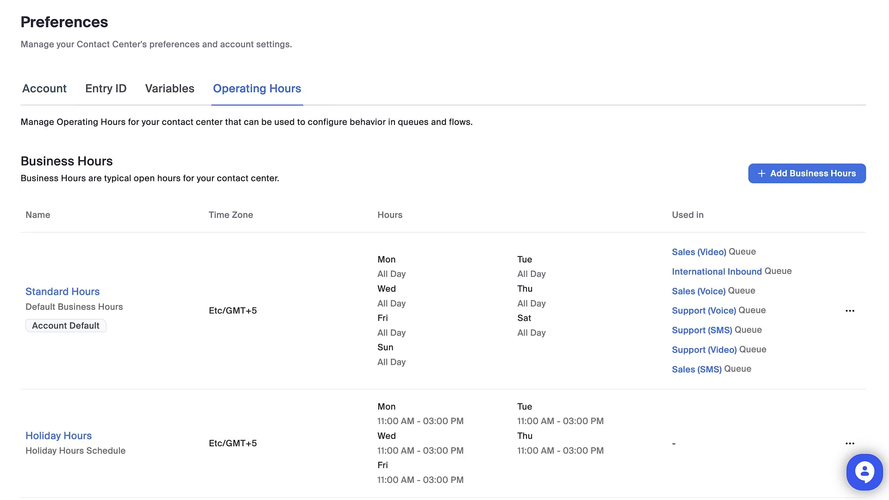
scroll(443, 254, "down", 3)
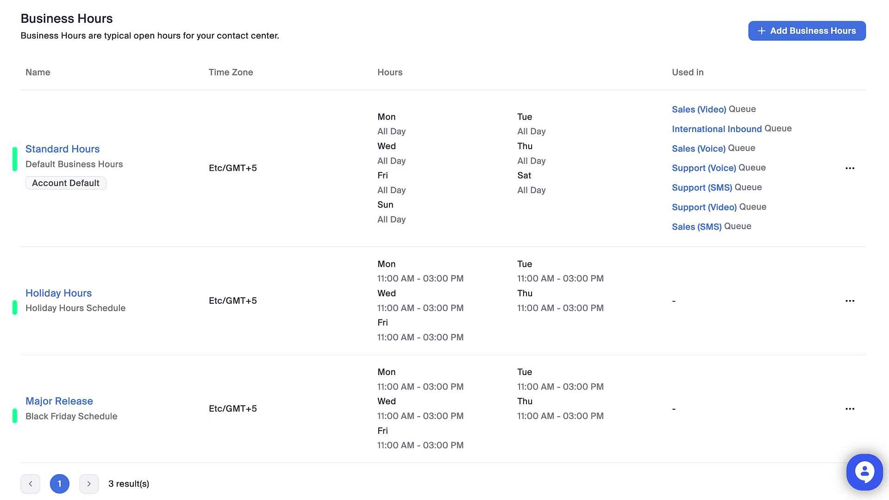
scroll(444, 250, "up", 1)
scroll(444, 250, "up", 2)
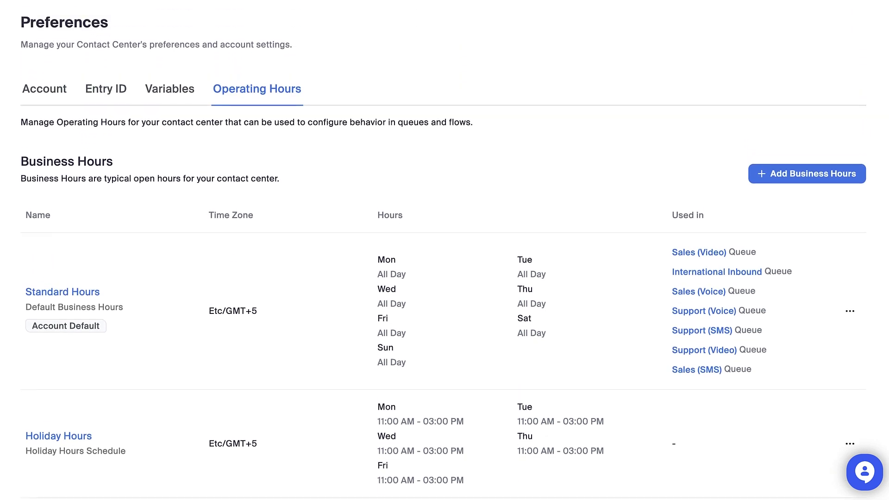
Show the Variables preferences with the Consumer, Agent, Account and Engagement variable groups.
left_click(198, 101)
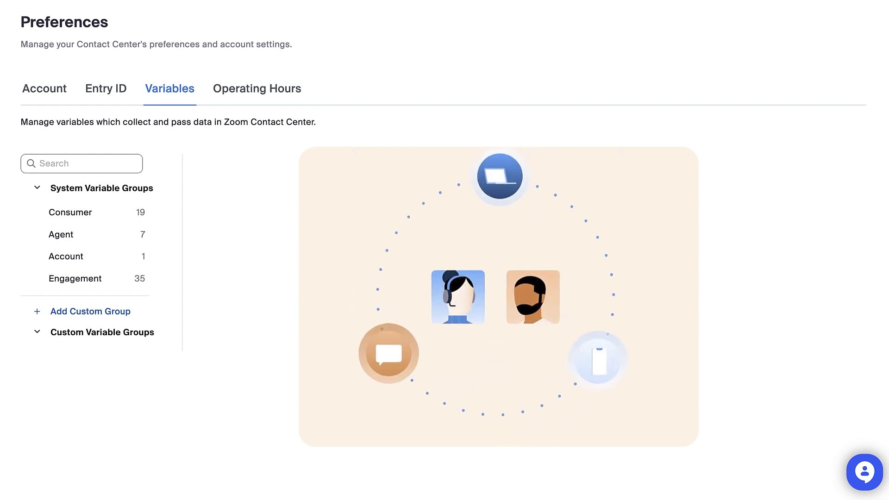
Create a new entry point named 'Entry ID 001' in the Entry ID list.
left_click(106, 93)
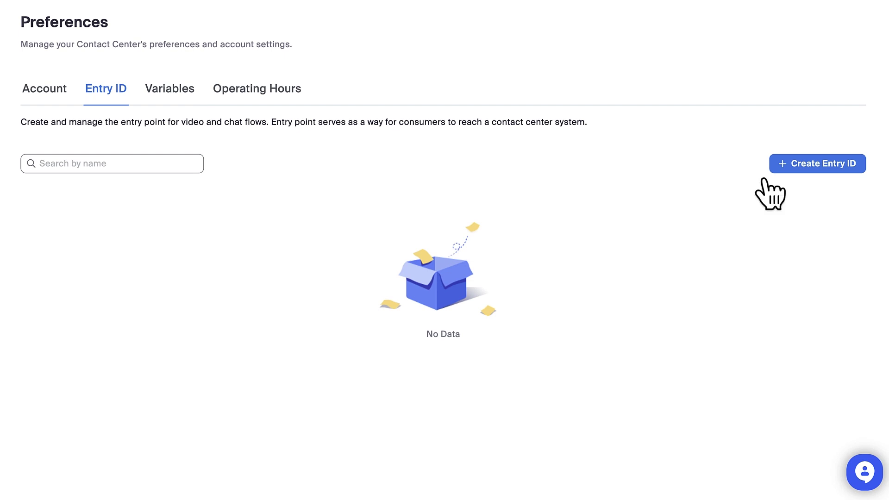
left_click(817, 163)
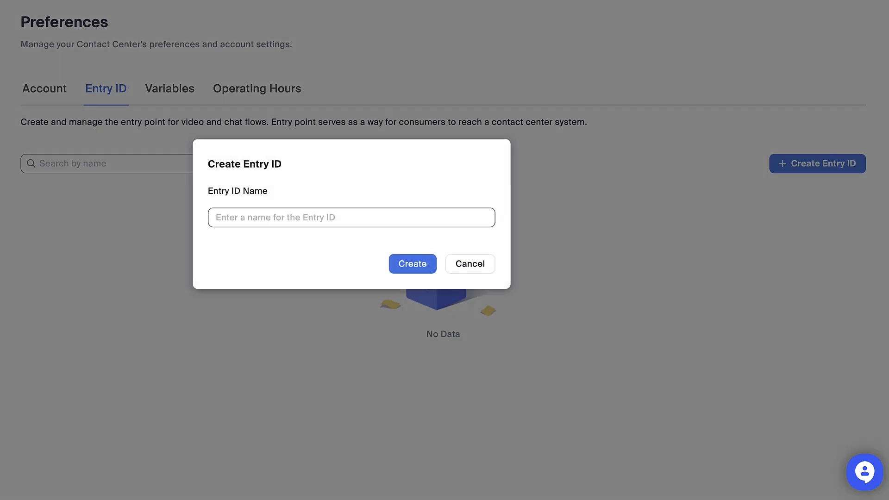
type("Entr")
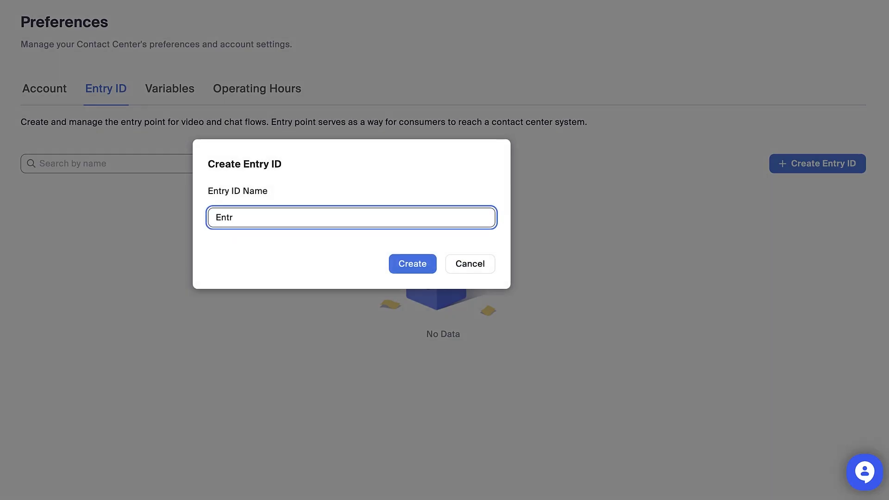
type("y ID 001")
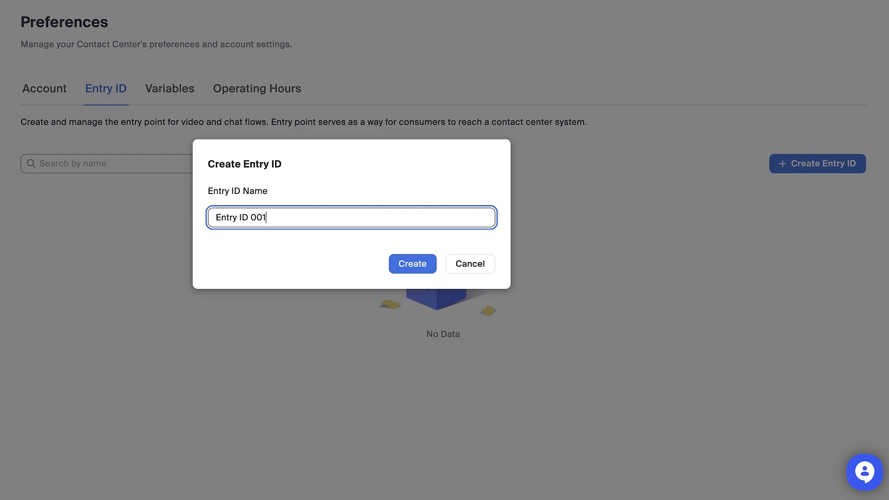
left_click(384, 277)
left_click(398, 268)
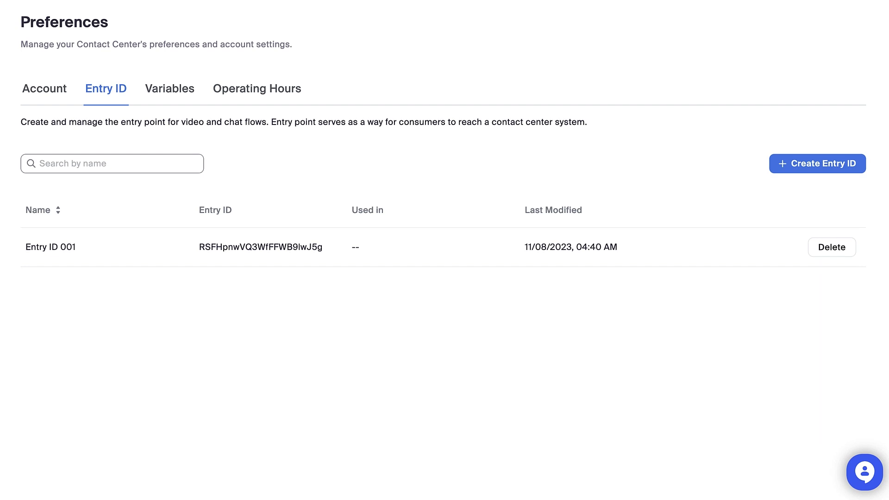
Enable Auto-update Status for agents and re-save the Hue flow message name and avatar unchanged.
left_click(46, 93)
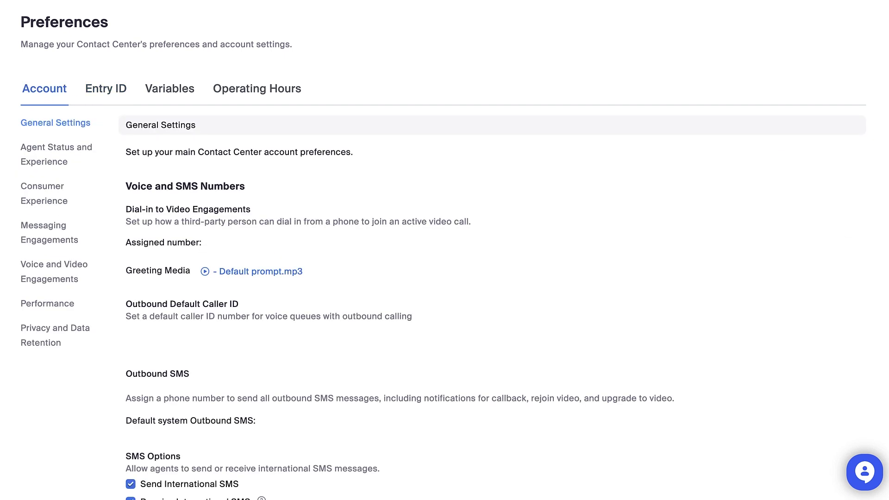
left_click(56, 154)
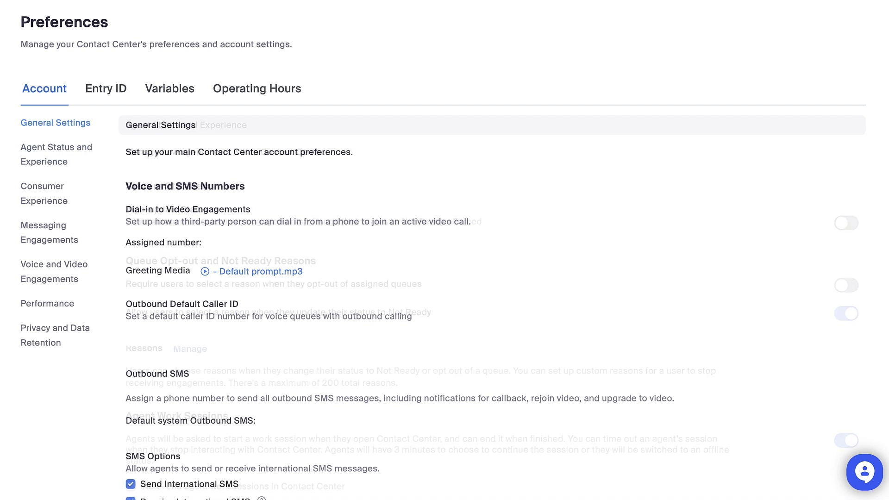
left_click(846, 223)
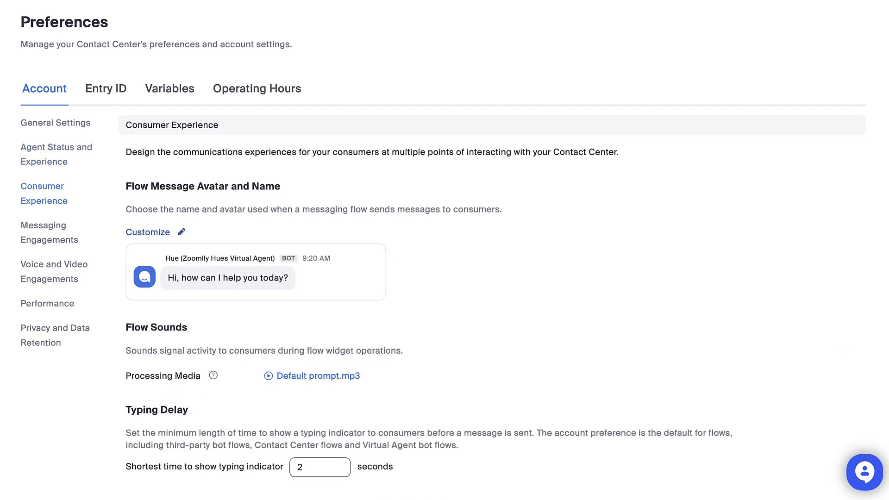
left_click(148, 232)
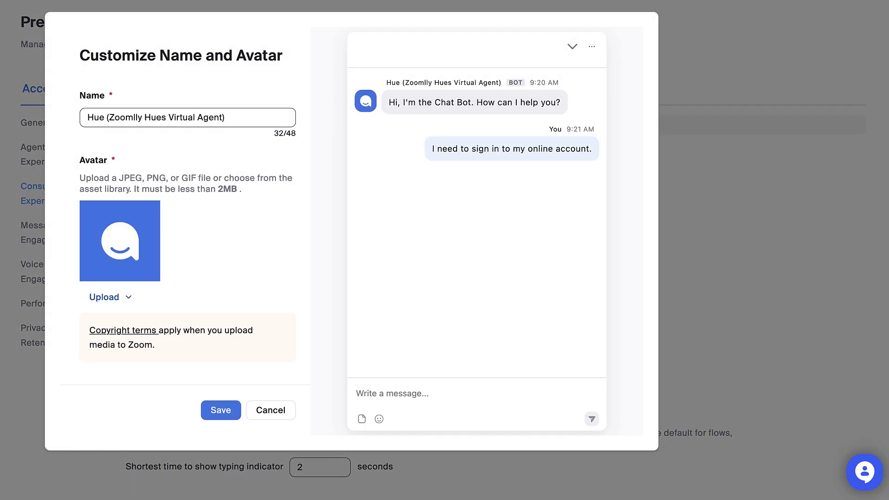
left_click(221, 410)
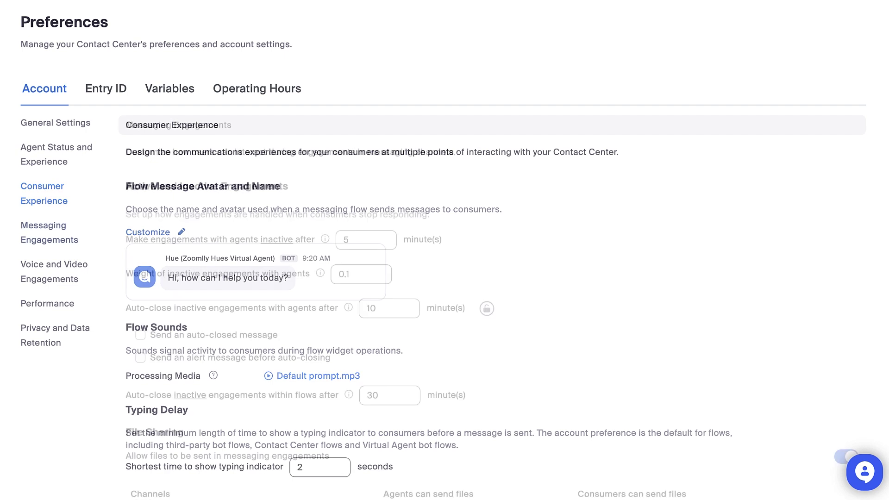
Change messaging engagement inactivity from 5 to 10 minutes and enable Automatic Call Recording.
left_click(366, 239)
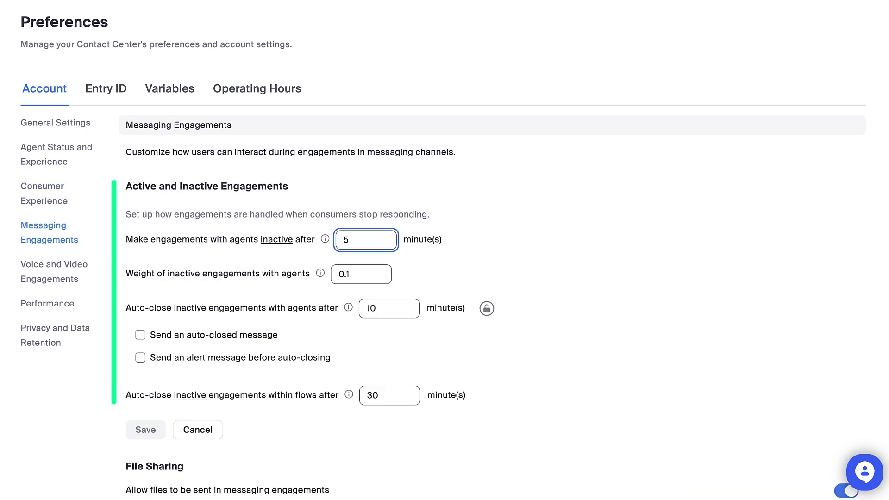
key("BackSpace")
type("10")
left_click(145, 430)
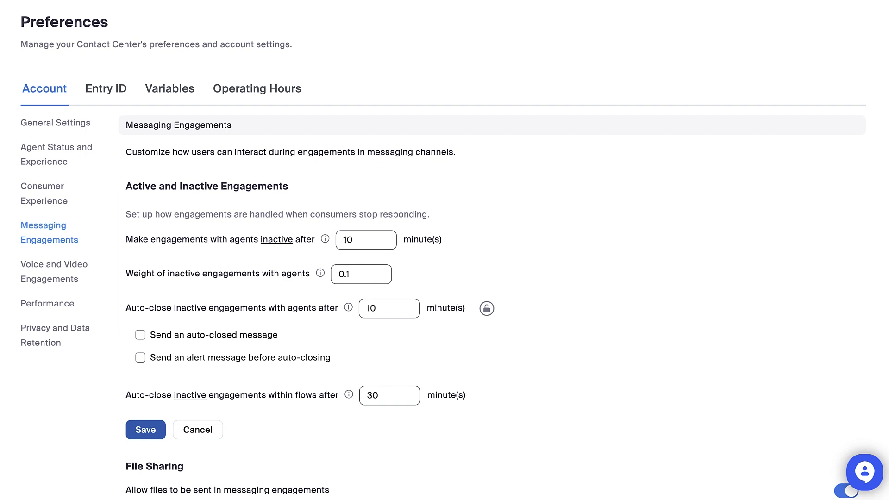
left_click(53, 271)
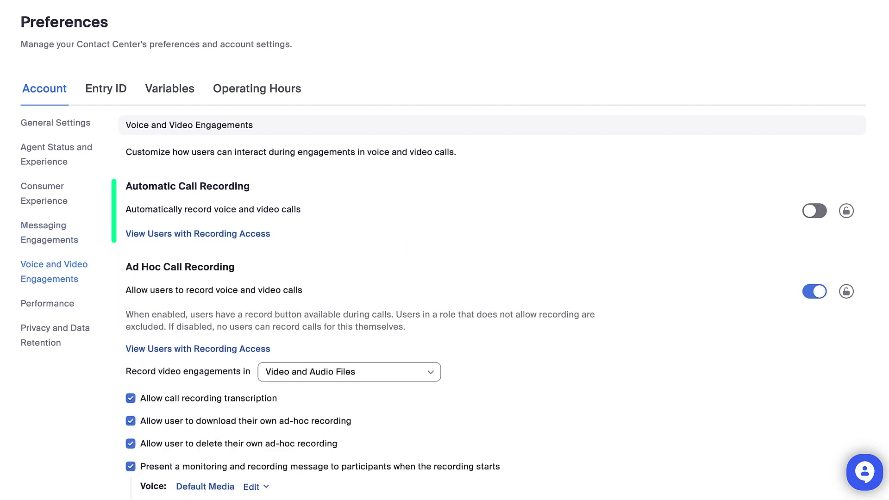
left_click(814, 210)
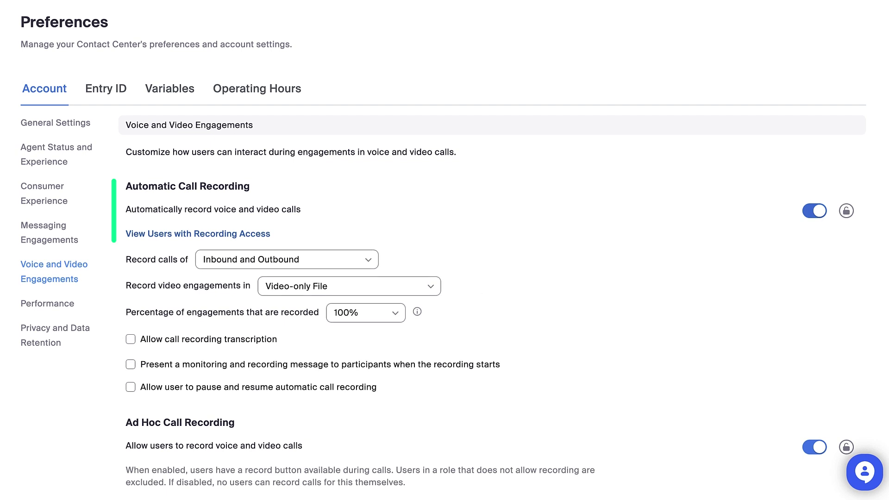
Switch on the Data Retention toggle in the Privacy and Data Retention settings.
left_click(47, 304)
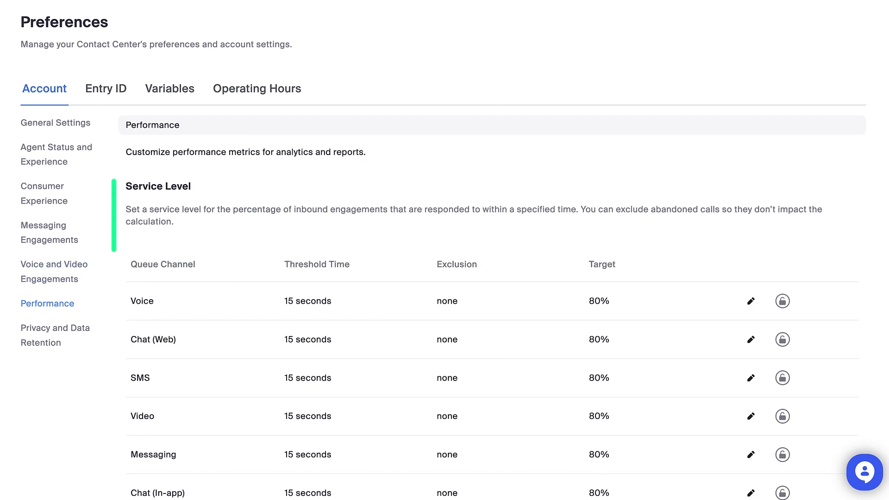
left_click(55, 327)
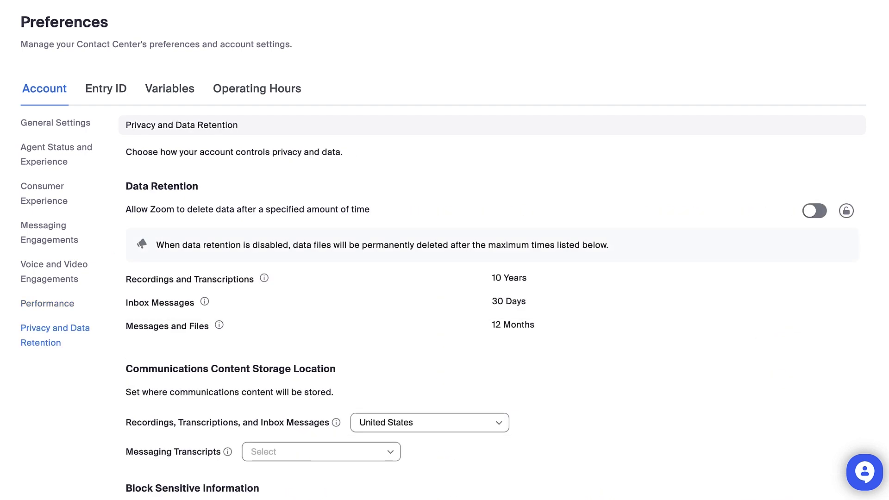
left_click(814, 210)
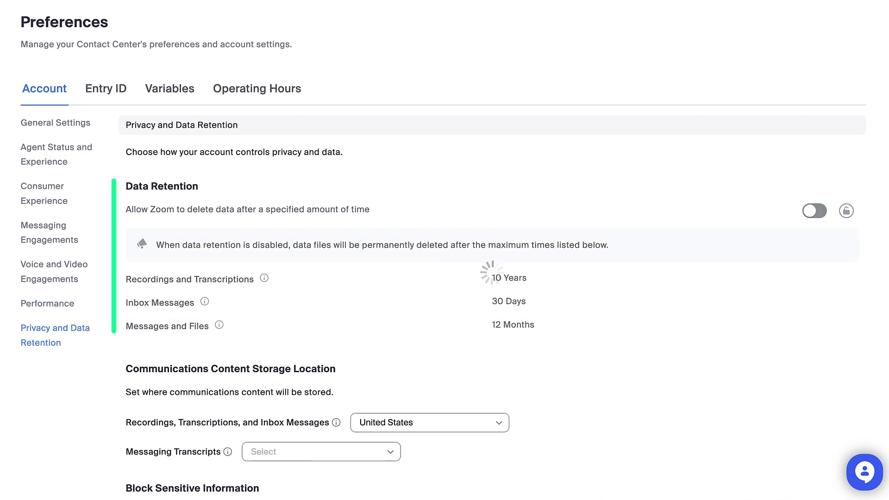